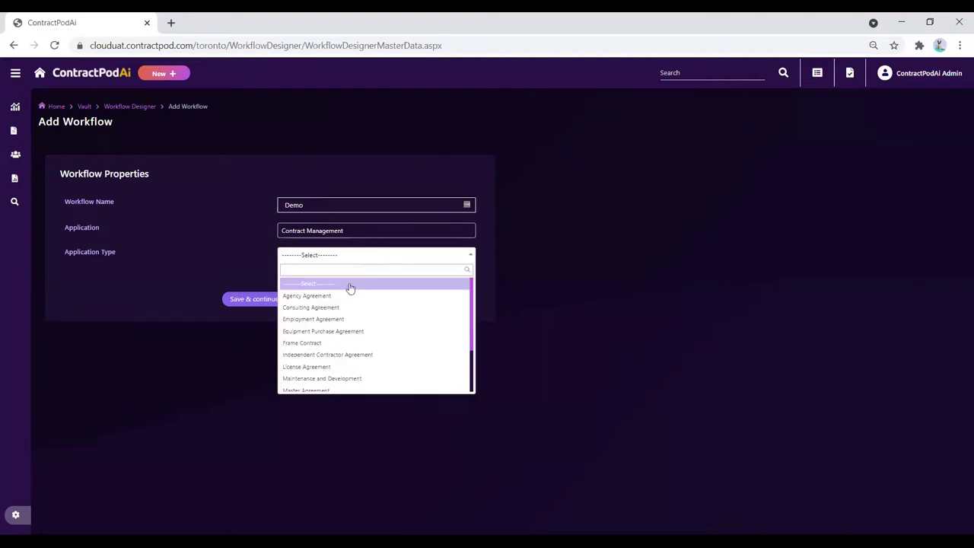
# Set the Demo workflow's application type to Frame Contract and save the properties to continue to the designer.
pyautogui.click(312, 344)
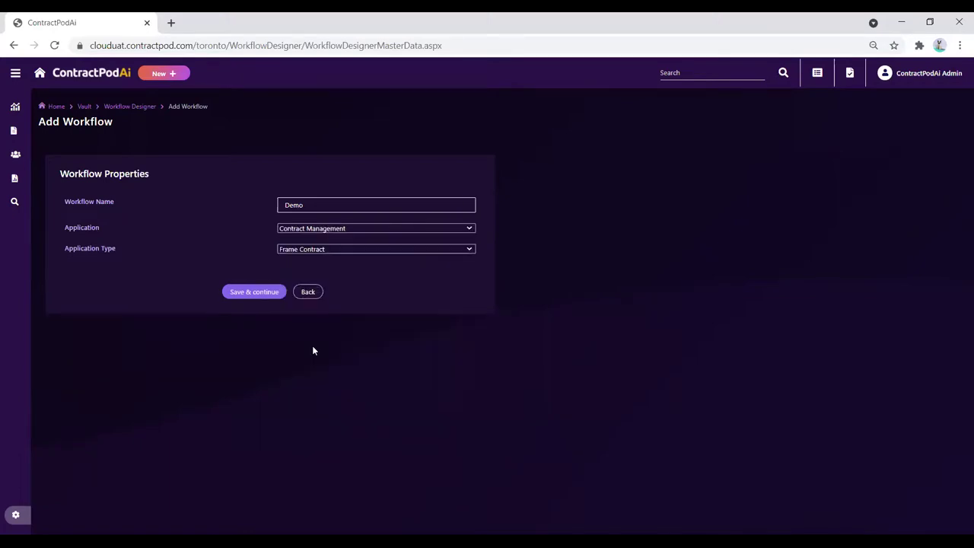
pyautogui.click(245, 292)
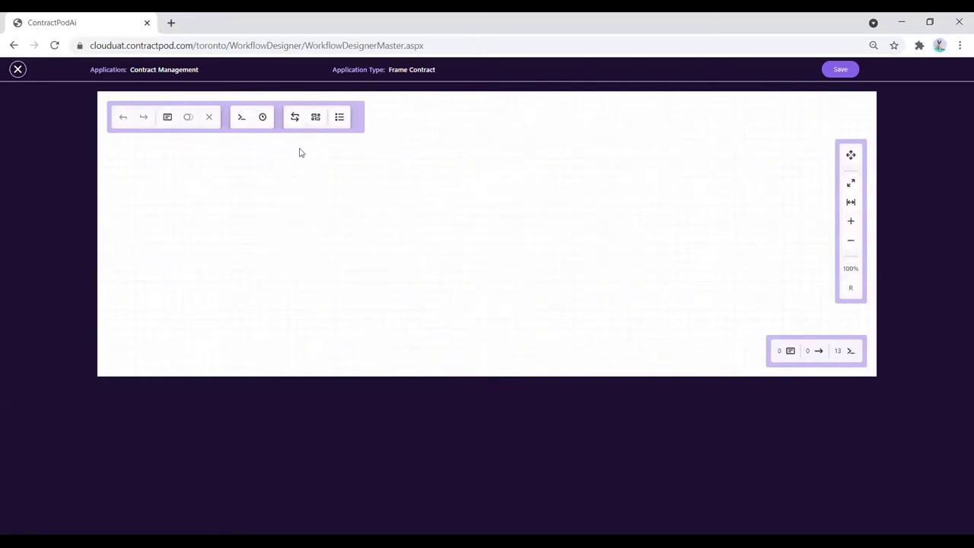
# Create the initial stage, name it Submit request with the status Request Submitted, and save it.
pyautogui.click(167, 118)
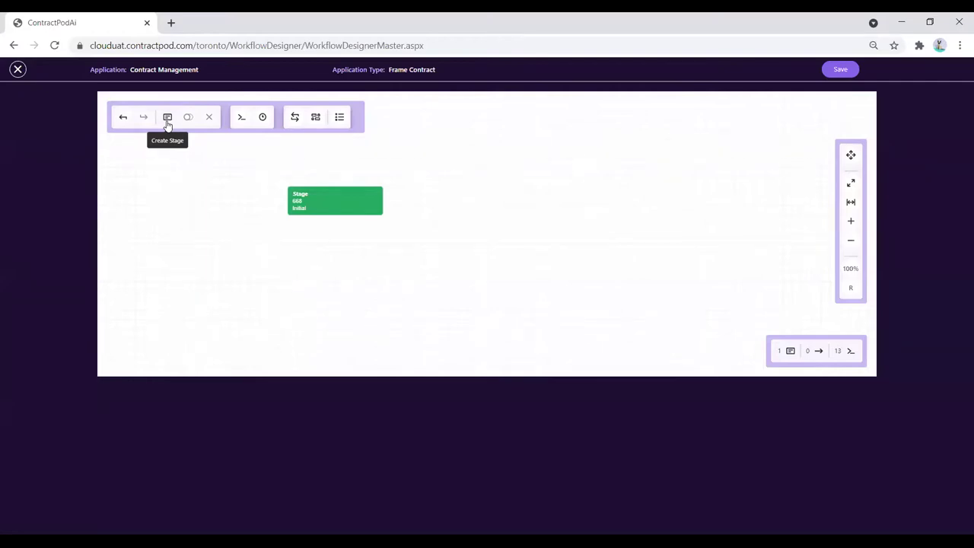
pyautogui.doubleClick(324, 209)
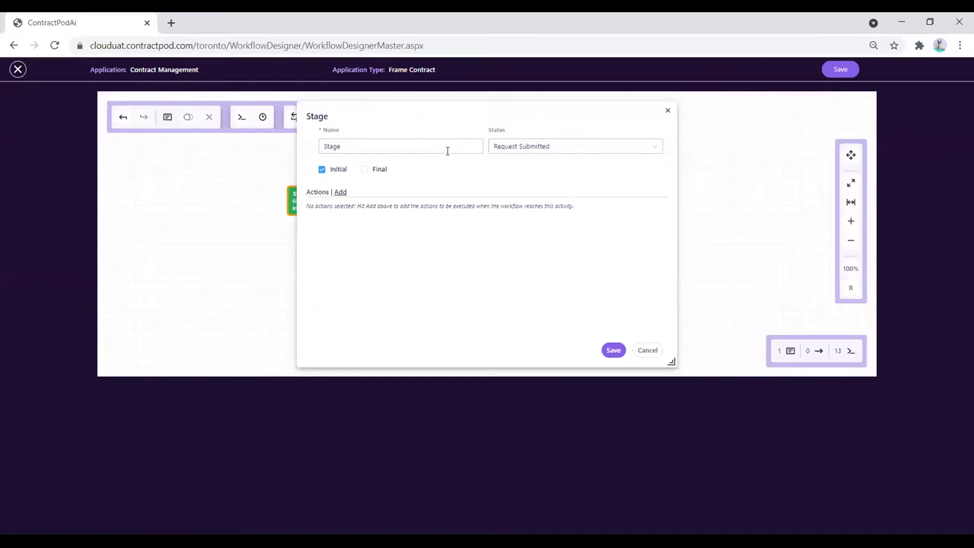
pyautogui.moveTo(361, 144); pyautogui.dragTo(296, 145)
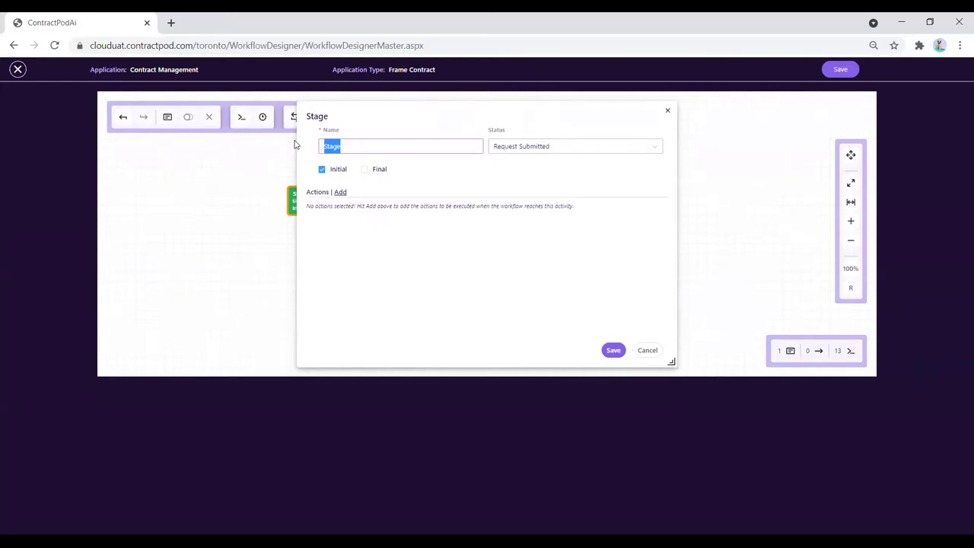
pyautogui.write('Submit request')
pyautogui.click(652, 150)
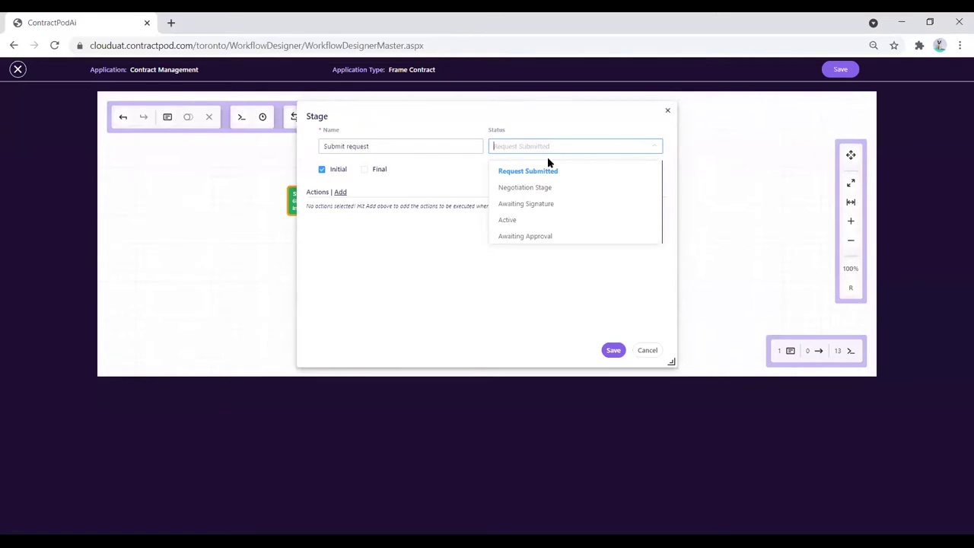
pyautogui.click(515, 174)
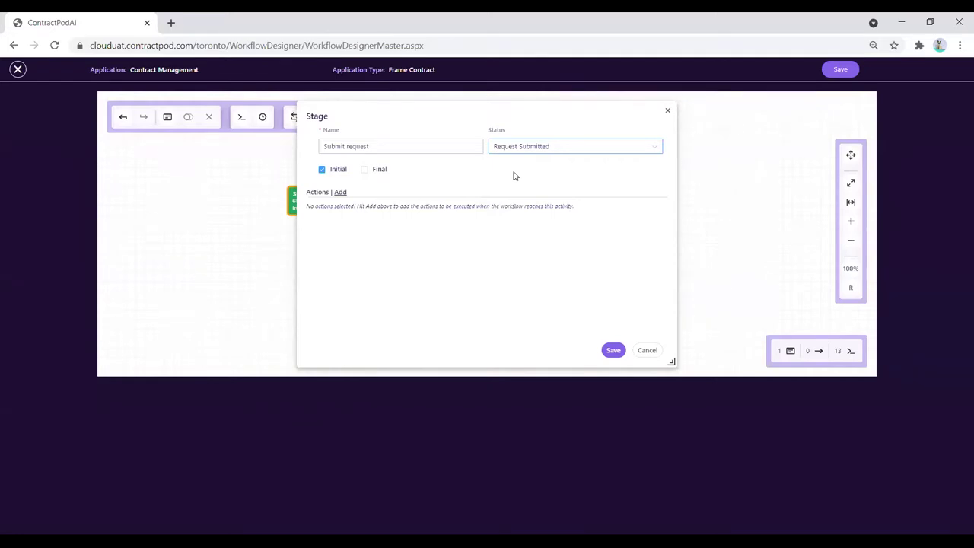
pyautogui.click(617, 355)
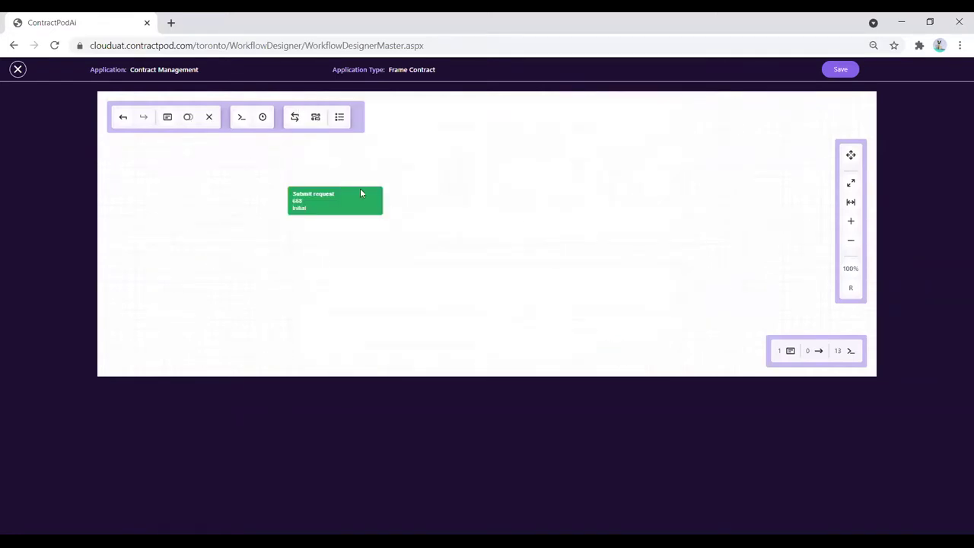
# Move the Submit request stage down and to the left, and add a connected stage after it.
pyautogui.moveTo(349, 195); pyautogui.dragTo(300, 217)
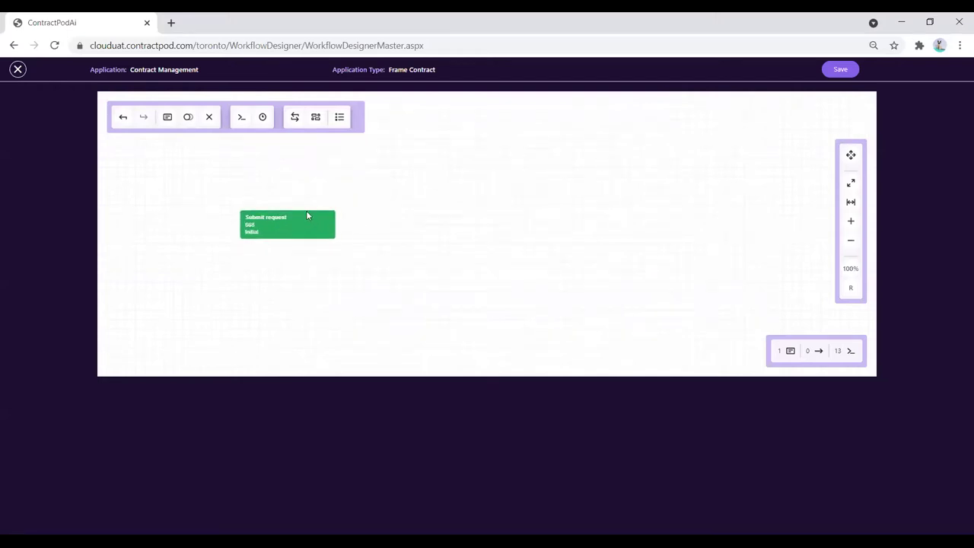
pyautogui.click(308, 219)
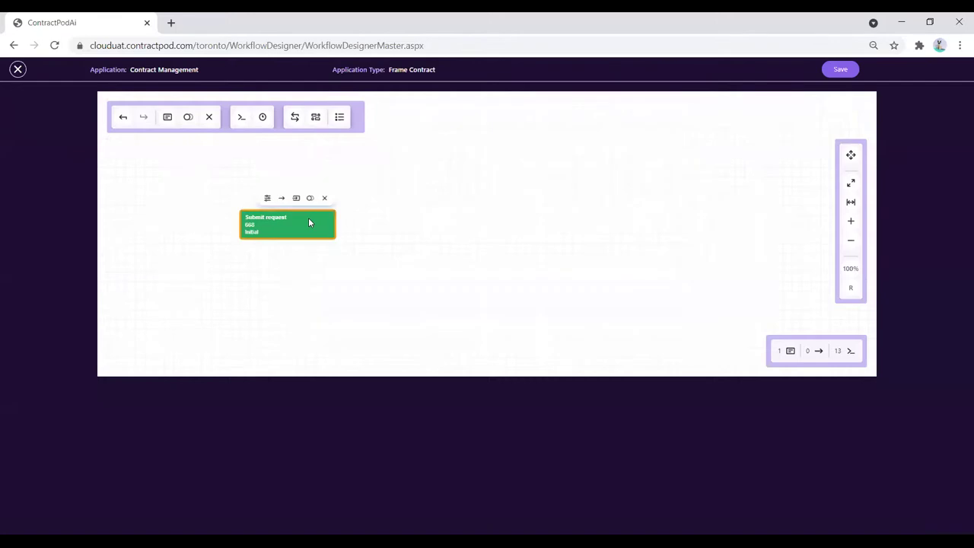
pyautogui.click(297, 199)
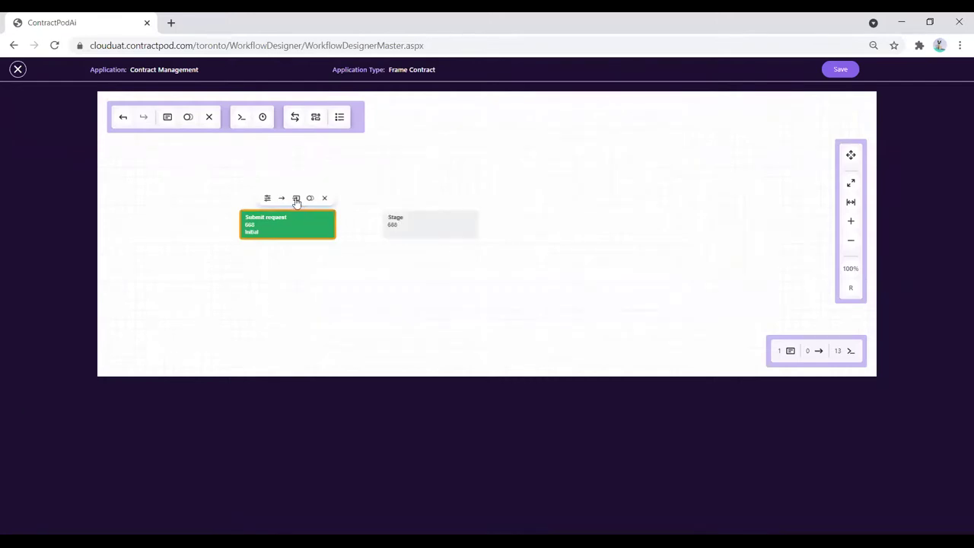
pyautogui.click(385, 227)
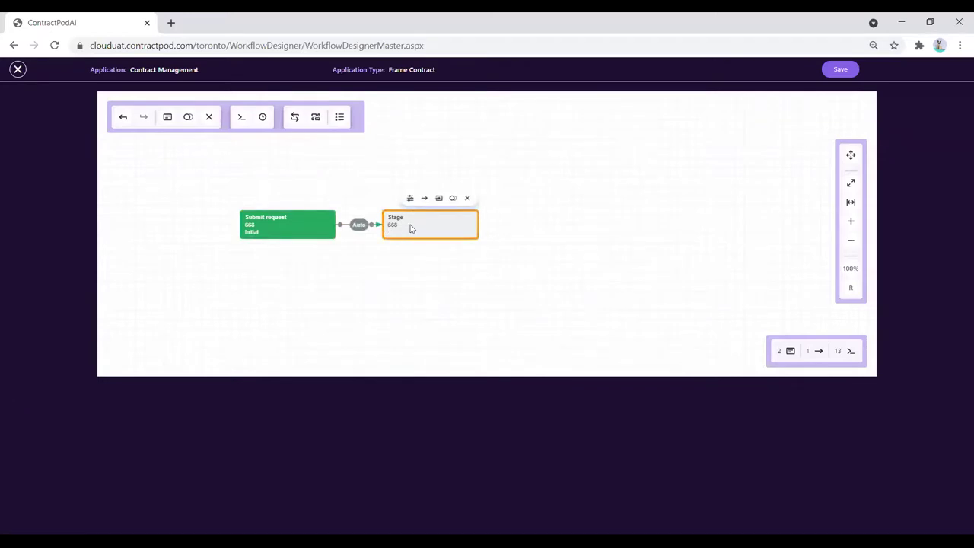
# Name the second stage Negotiation, set its status to Negotiation Stage, and save it.
pyautogui.doubleClick(410, 229)
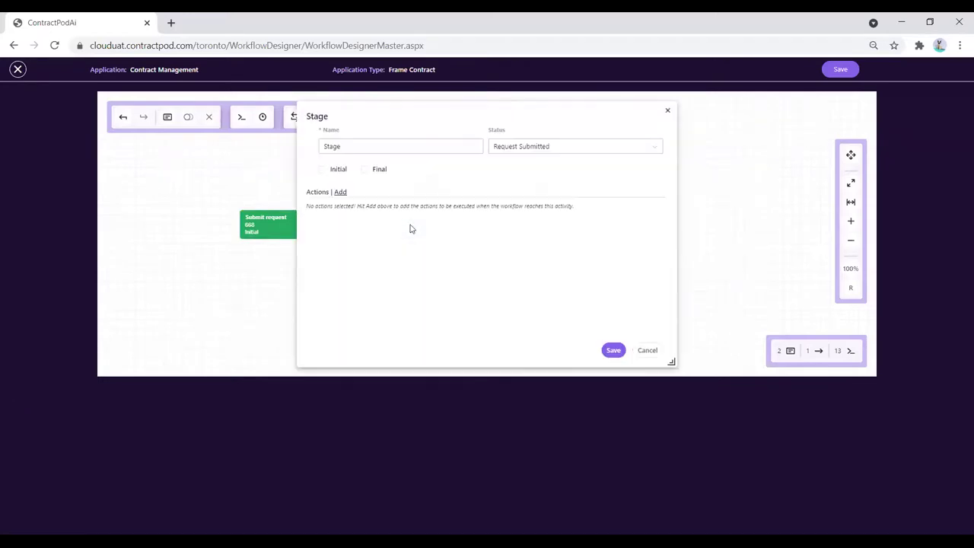
pyautogui.moveTo(350, 142); pyautogui.dragTo(303, 152)
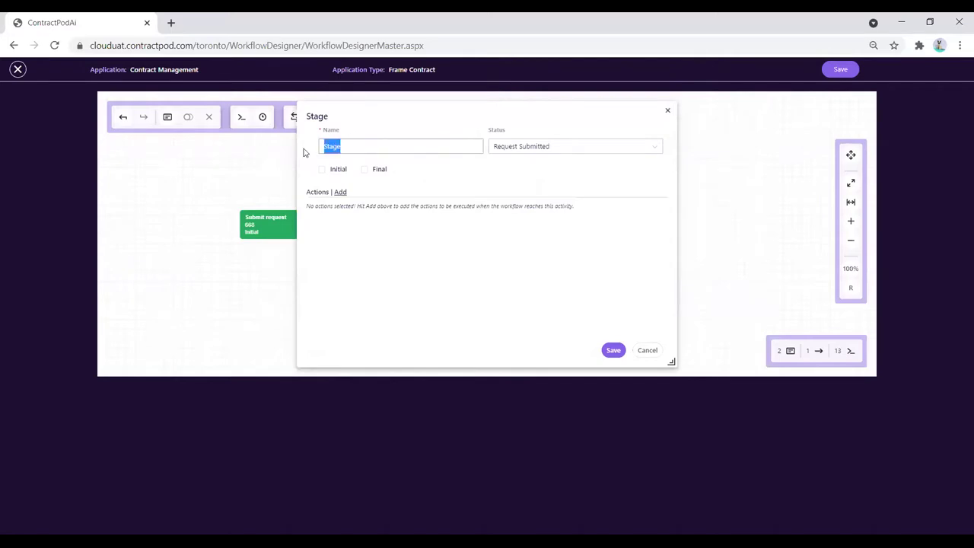
pyautogui.write('Neogia')
pyautogui.press('BackSpace')
pyautogui.press('BackSpace')
pyautogui.press('BackSpace')
pyautogui.write('goti')
pyautogui.click(537, 148)
pyautogui.click(525, 188)
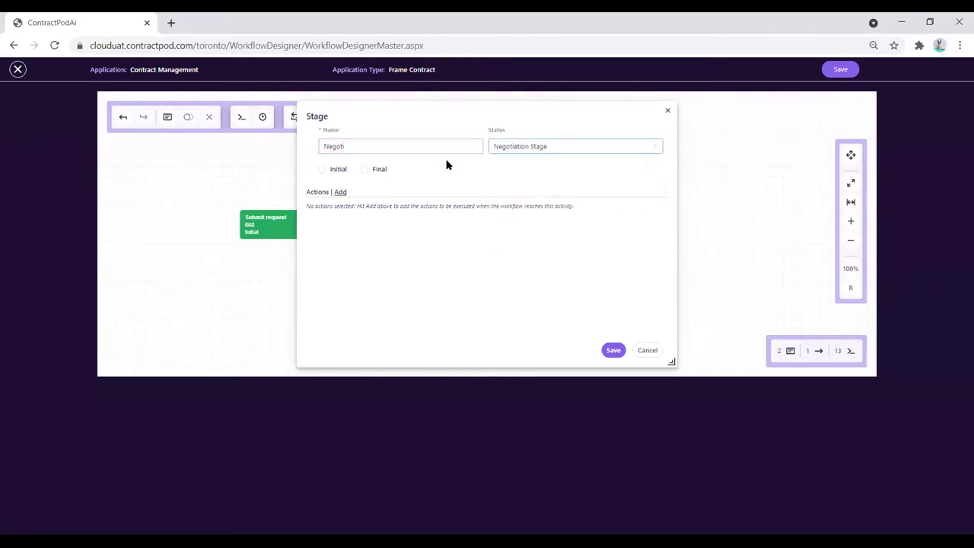
pyautogui.click(393, 146)
pyautogui.write('ation')
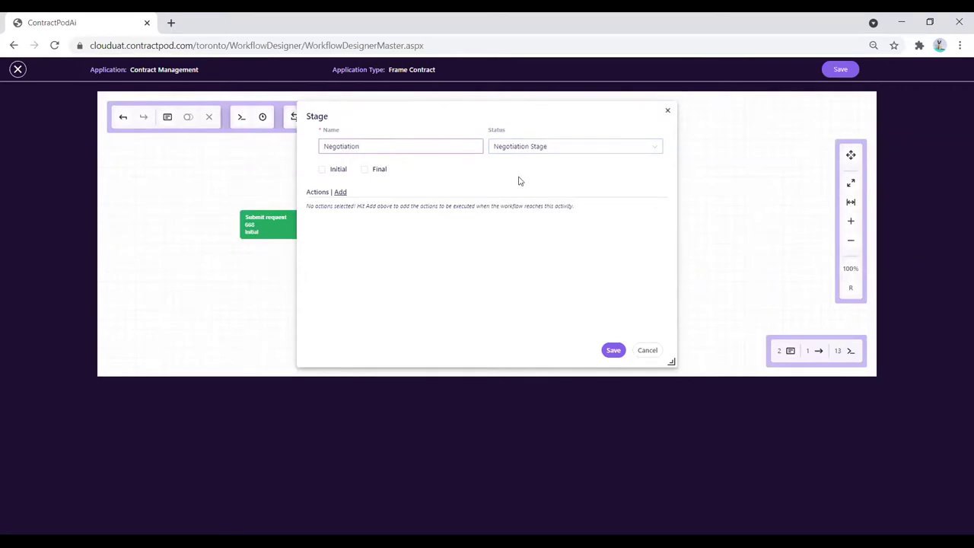
pyautogui.click(614, 351)
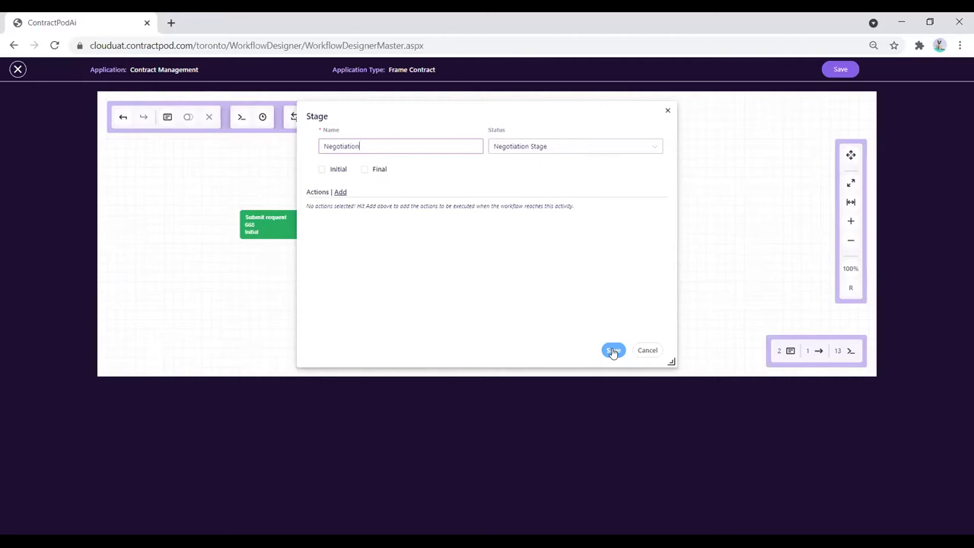
pyautogui.click(613, 351)
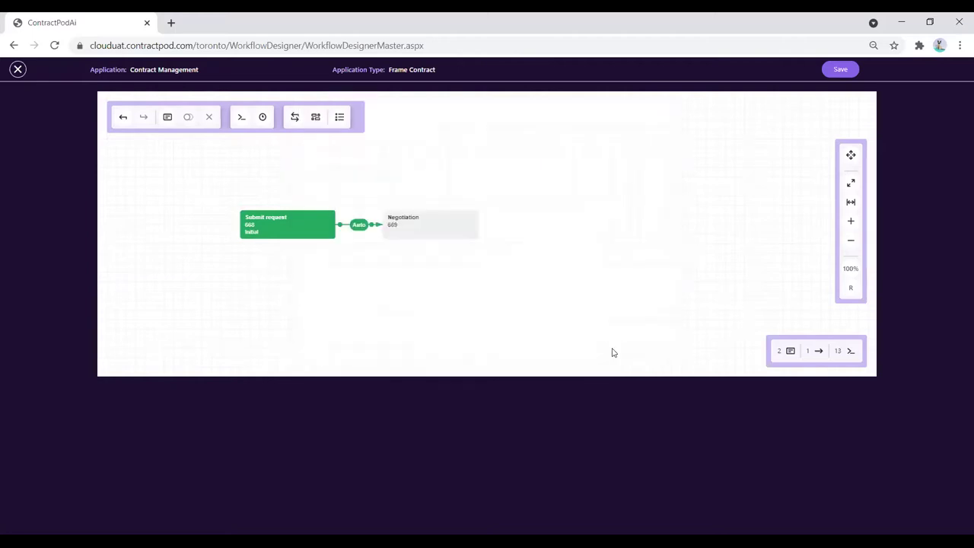
# Set the trigger of the transition between Submit request and Negotiation to the command Version Uploaded.
pyautogui.doubleClick(358, 226)
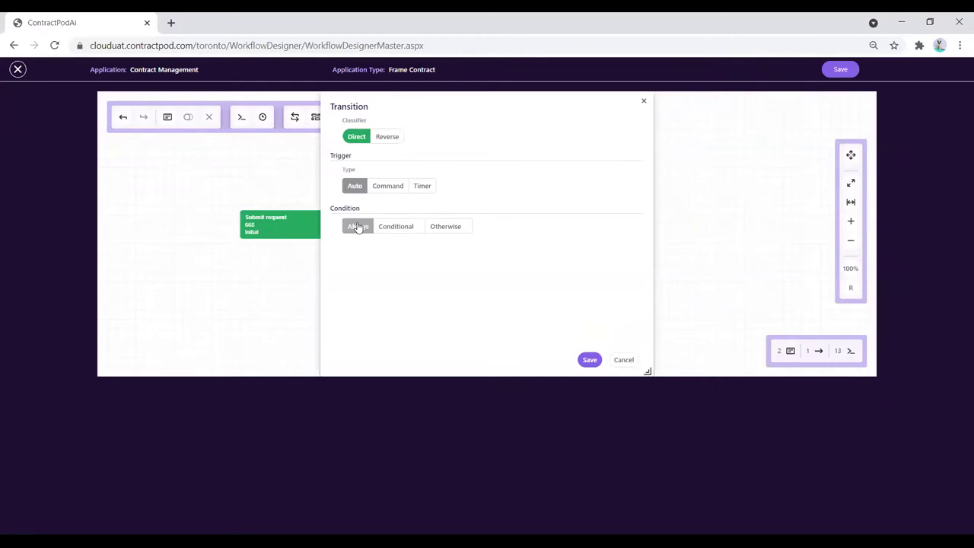
pyautogui.click(389, 190)
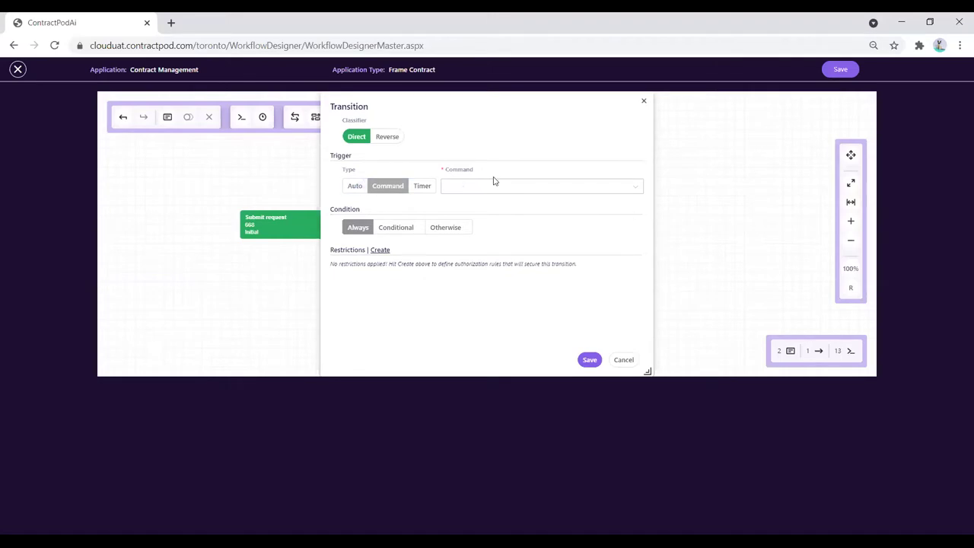
pyautogui.click(635, 191)
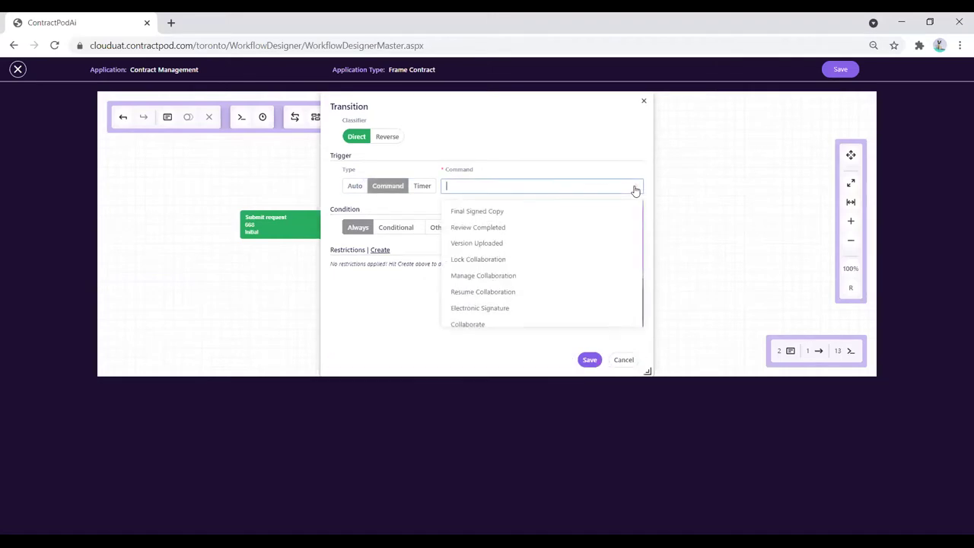
pyautogui.click(478, 243)
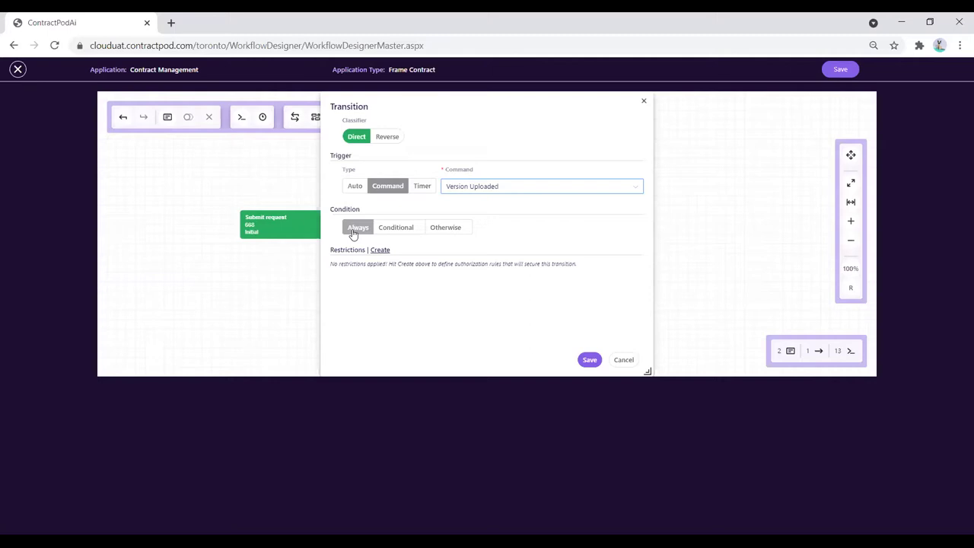
pyautogui.rightClick(402, 230)
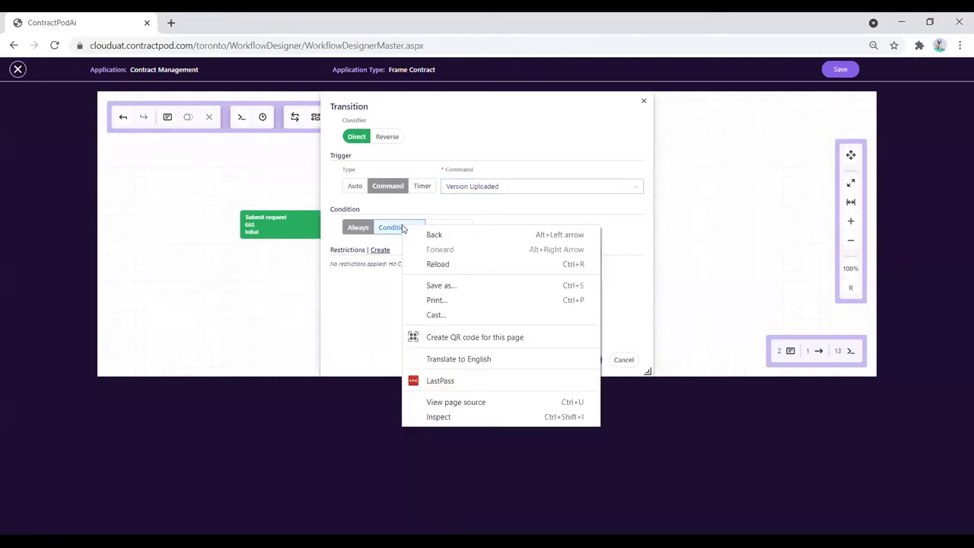
pyautogui.click(402, 229)
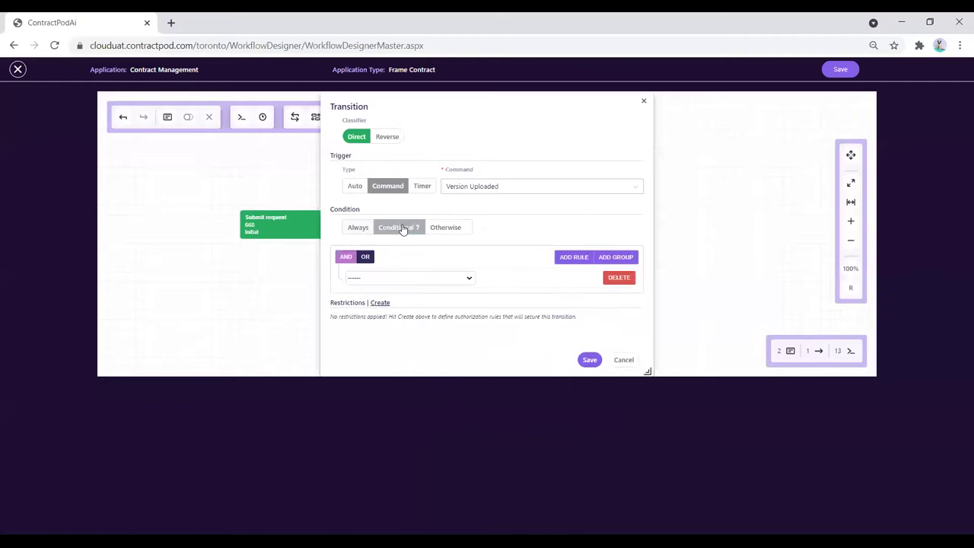
pyautogui.click(469, 279)
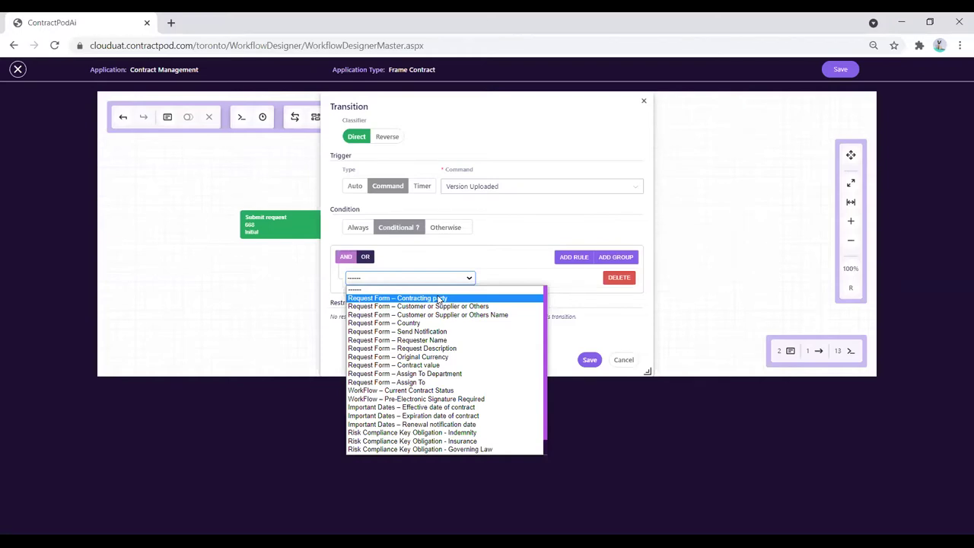
pyautogui.scroll(-1, 449, 394)
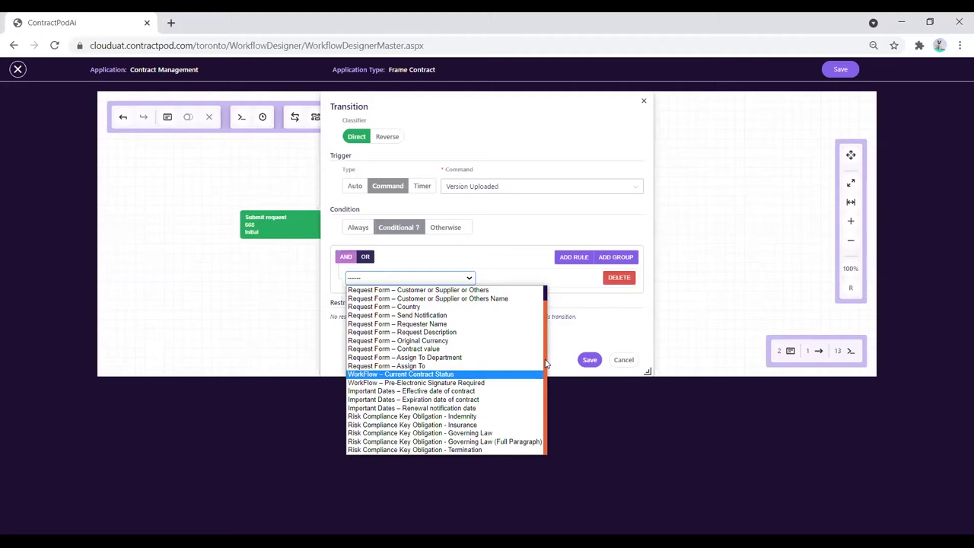
pyautogui.click(619, 278)
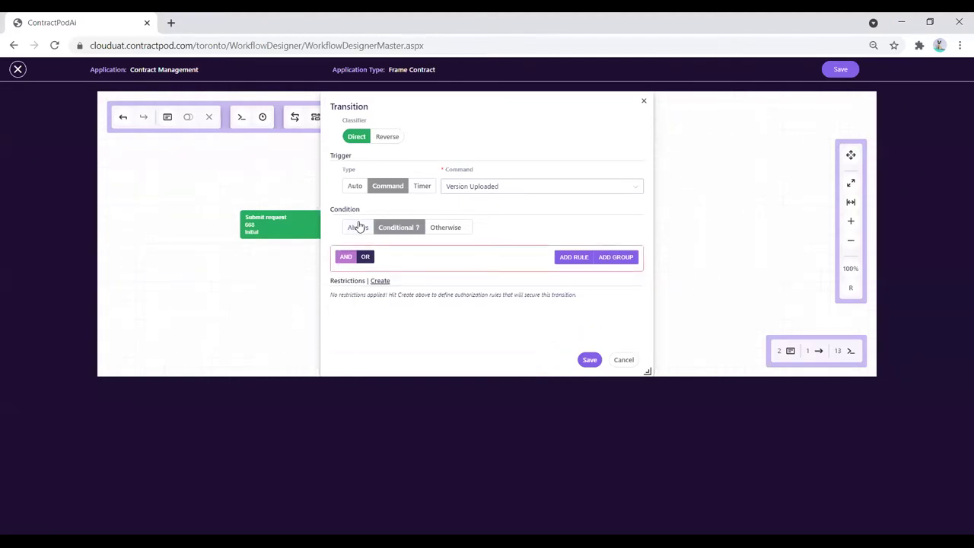
pyautogui.click(358, 227)
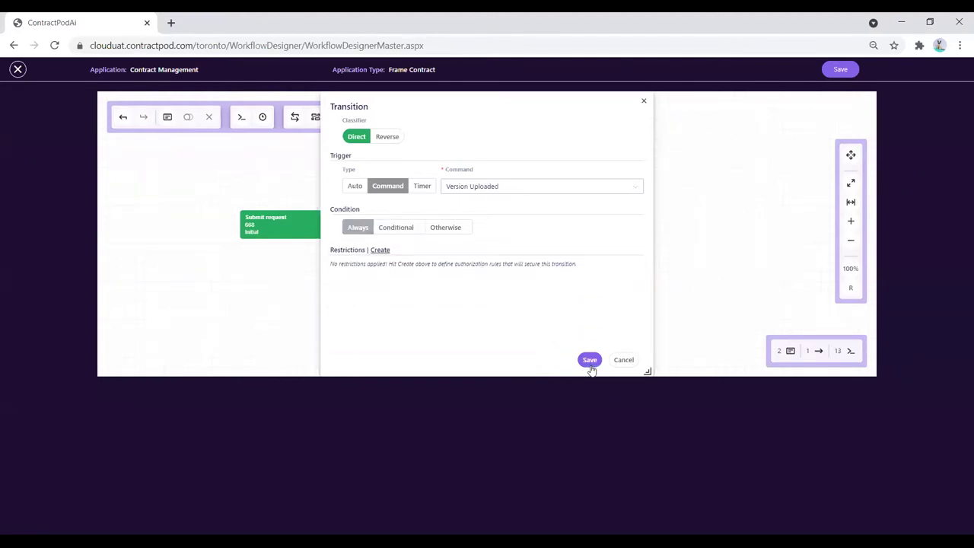
# Save the transition and move the Negotiation stage farther away from the Submit request stage.
pyautogui.click(589, 360)
pyautogui.moveTo(454, 230); pyautogui.dragTo(531, 230)
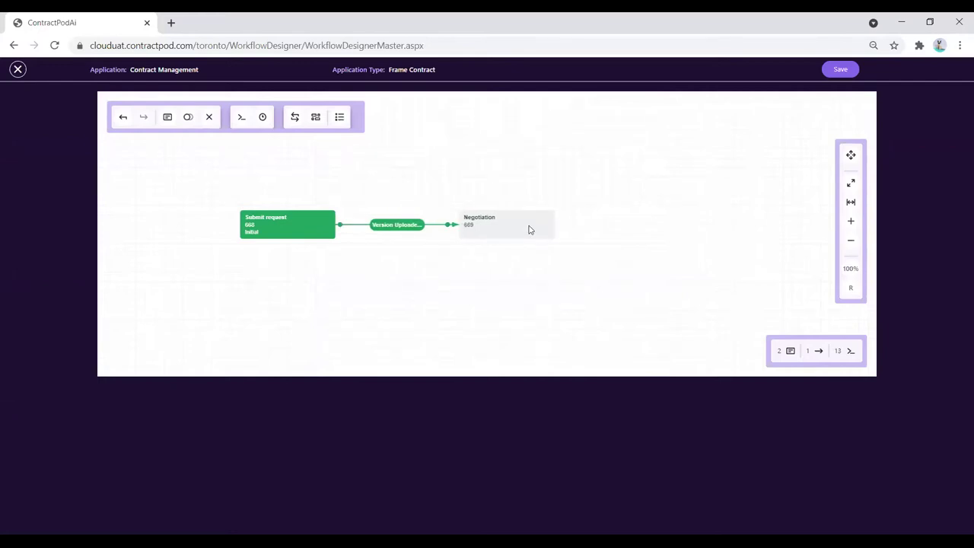
pyautogui.click(532, 229)
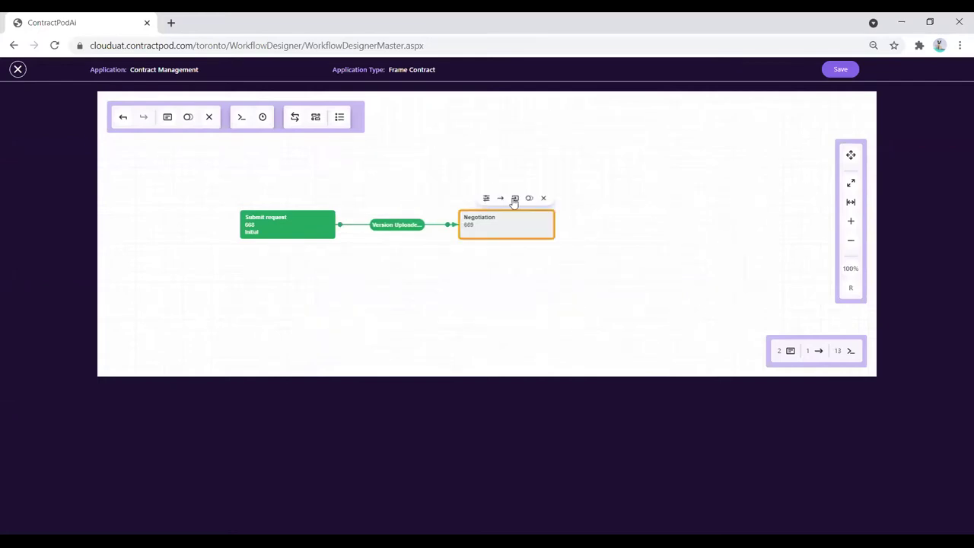
pyautogui.click(514, 200)
pyautogui.moveTo(549, 229); pyautogui.dragTo(599, 228)
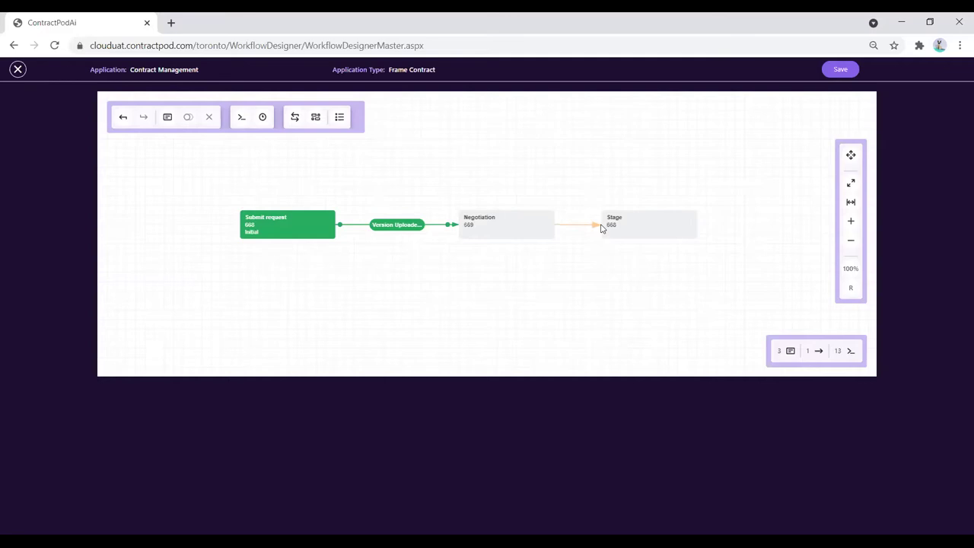
pyautogui.moveTo(601, 228); pyautogui.dragTo(601, 228)
pyautogui.click(612, 225)
pyautogui.click(687, 199)
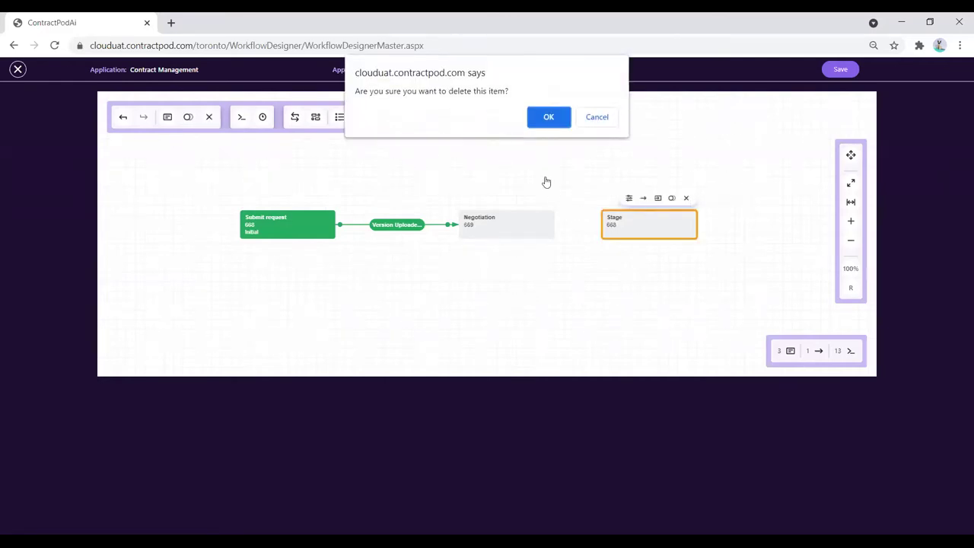
pyautogui.click(540, 116)
# Add a third stage beyond Negotiation, set its status to Awaiting Signature, and save the stage.
pyautogui.click(538, 226)
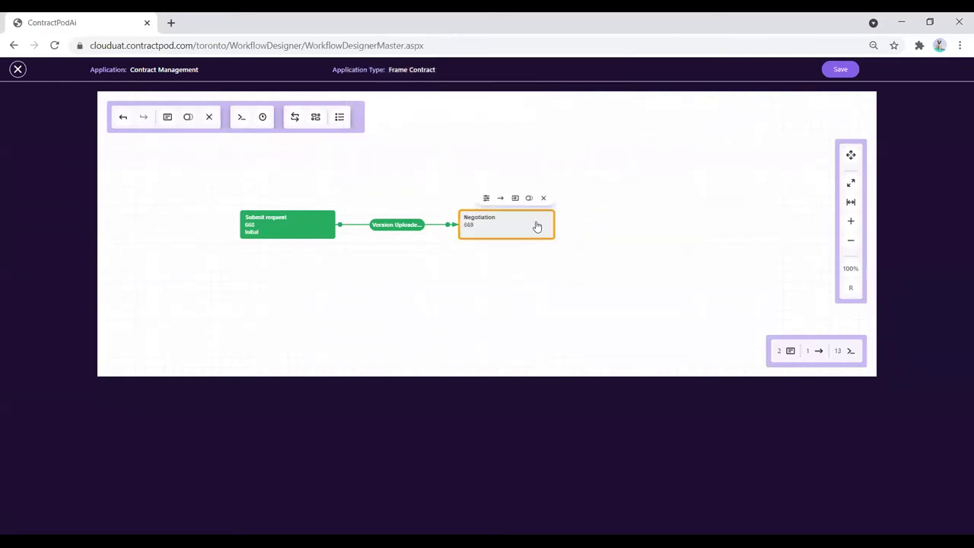
pyautogui.click(515, 198)
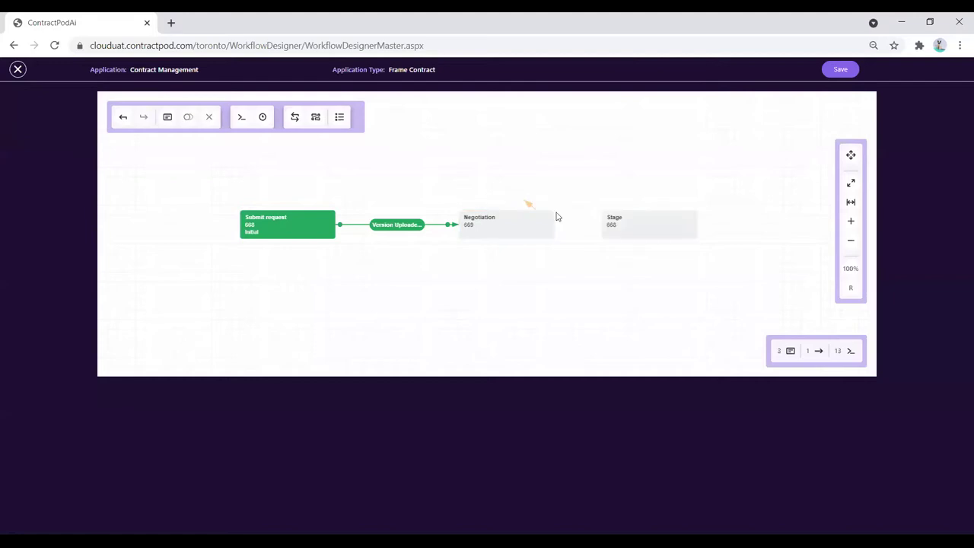
pyautogui.doubleClick(619, 229)
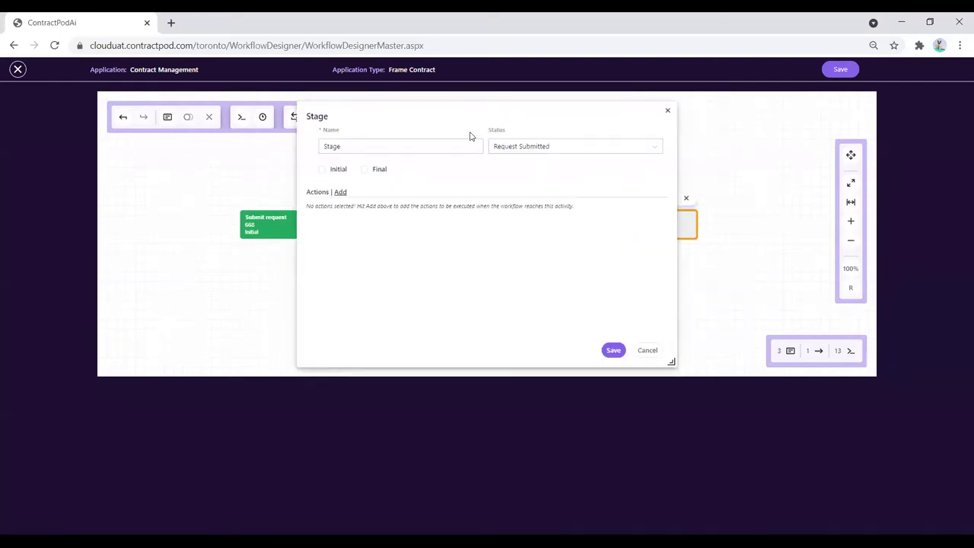
pyautogui.click(439, 144)
pyautogui.click(652, 150)
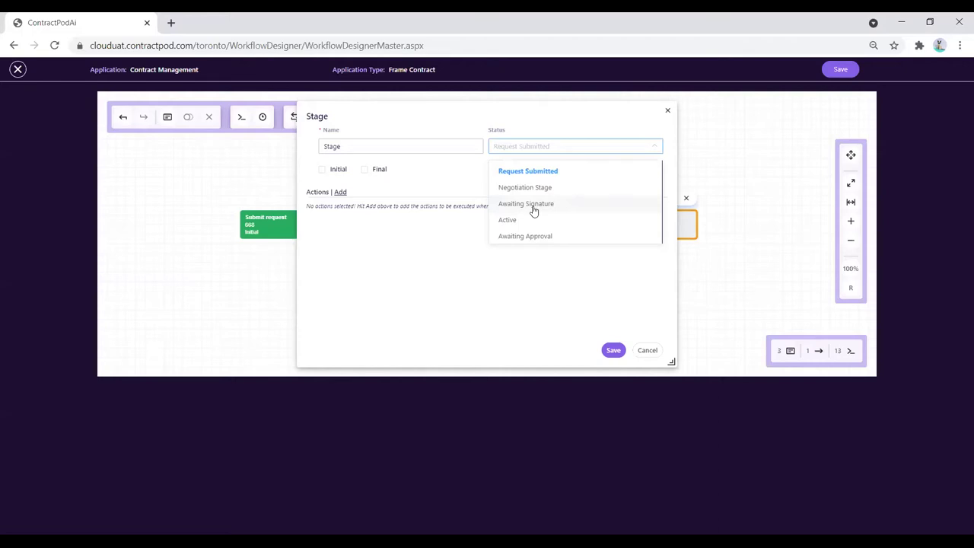
pyautogui.rightClick(533, 211)
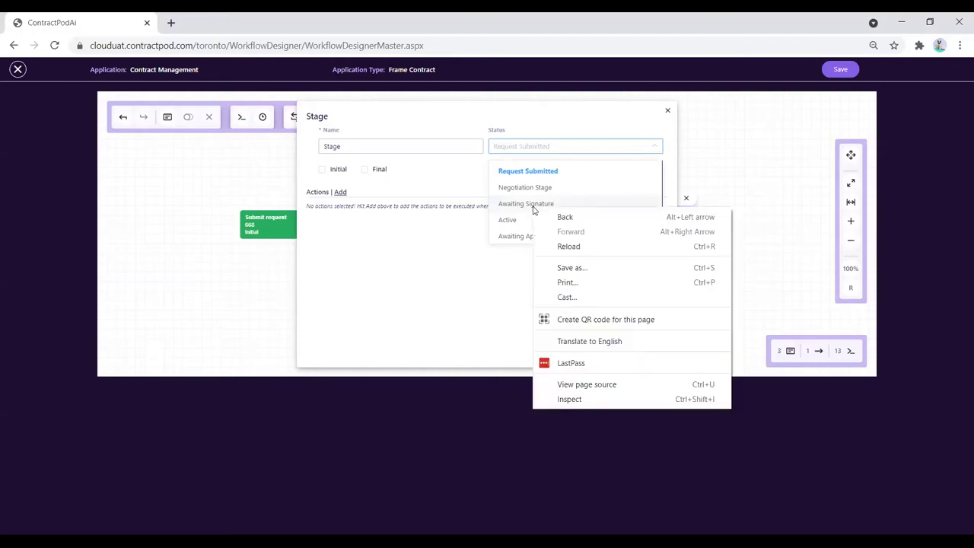
pyautogui.click(533, 210)
pyautogui.click(616, 350)
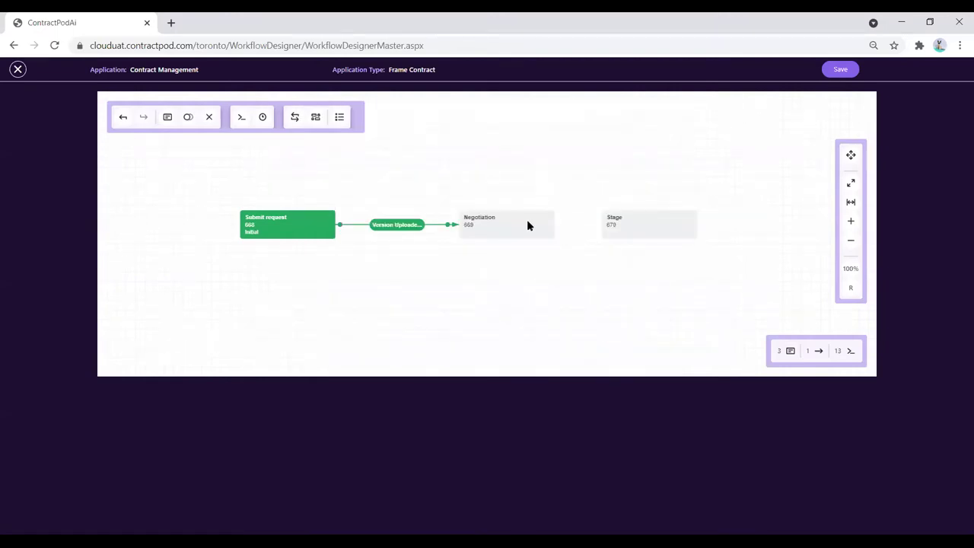
# Draw a transition from the Negotiation stage to the new third stage and shift that stage slightly away.
pyautogui.click(529, 220)
pyautogui.click(500, 199)
pyautogui.click(601, 226)
pyautogui.moveTo(631, 223)
pyautogui.mouseDown()
pyautogui.moveTo(663, 224)
pyautogui.moveTo(635, 225)
pyautogui.mouseUp()
# Display the legend of transition and activity types, and exit the Demo workflow's designer.
pyautogui.click(340, 118)
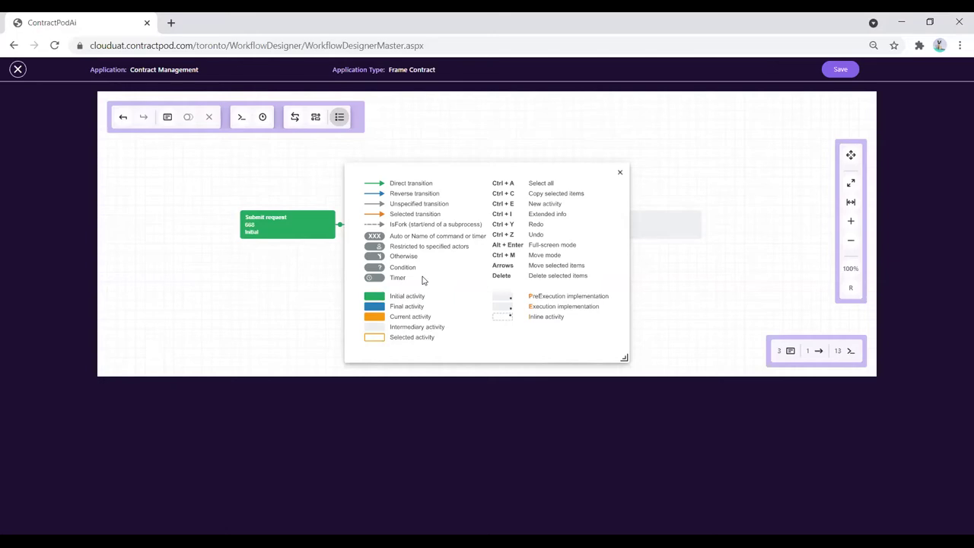
pyautogui.click(18, 69)
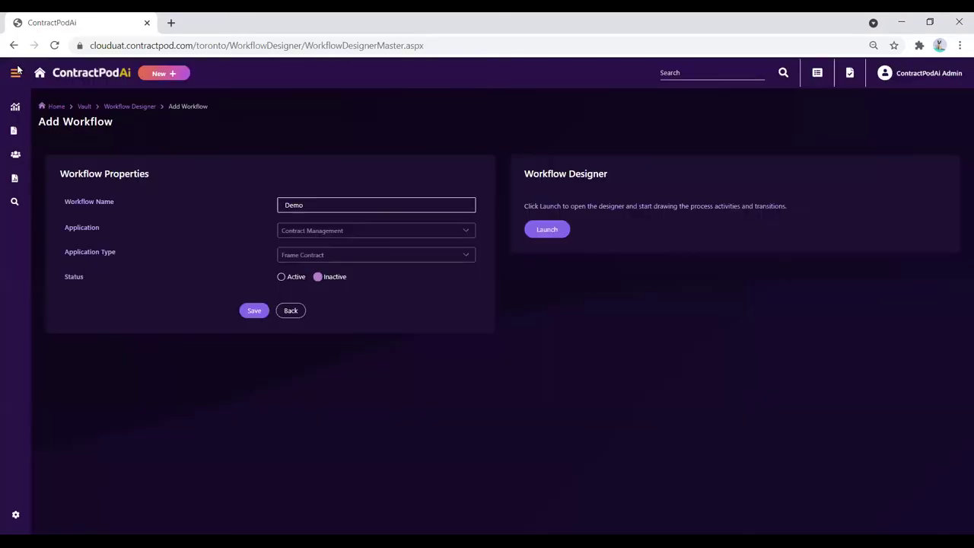
# Open the Quality Assurance Agreement - WF diagram from the list of workflows and dismiss its legend.
pyautogui.click(134, 106)
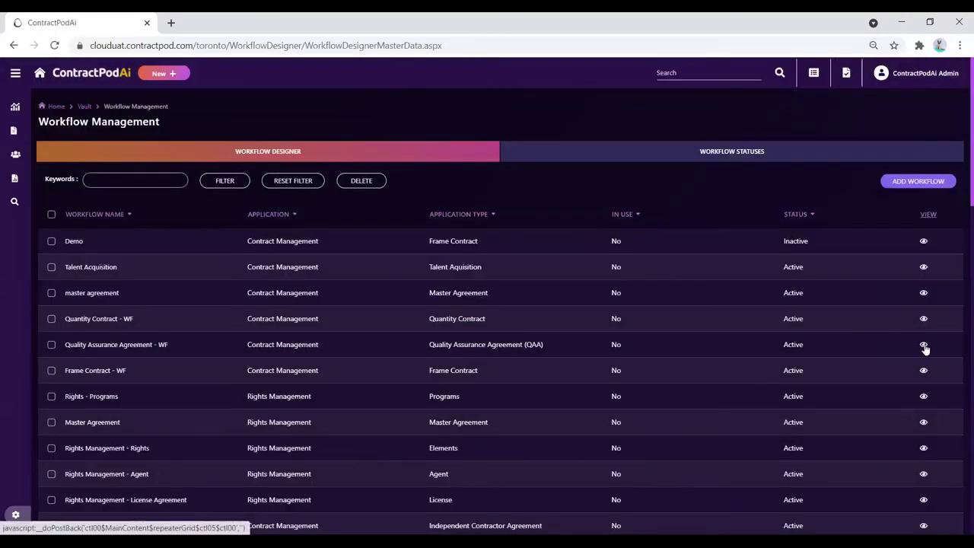
pyautogui.click(923, 343)
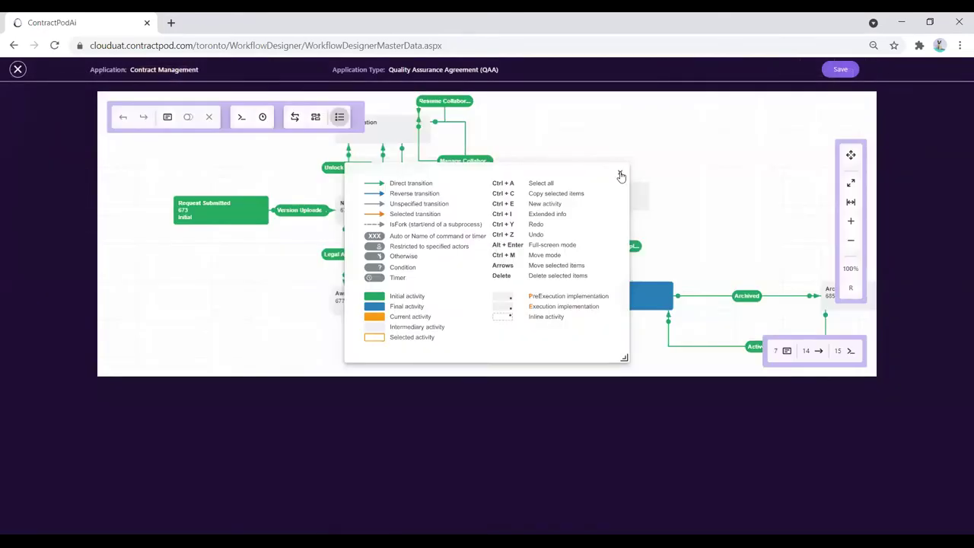
pyautogui.click(619, 172)
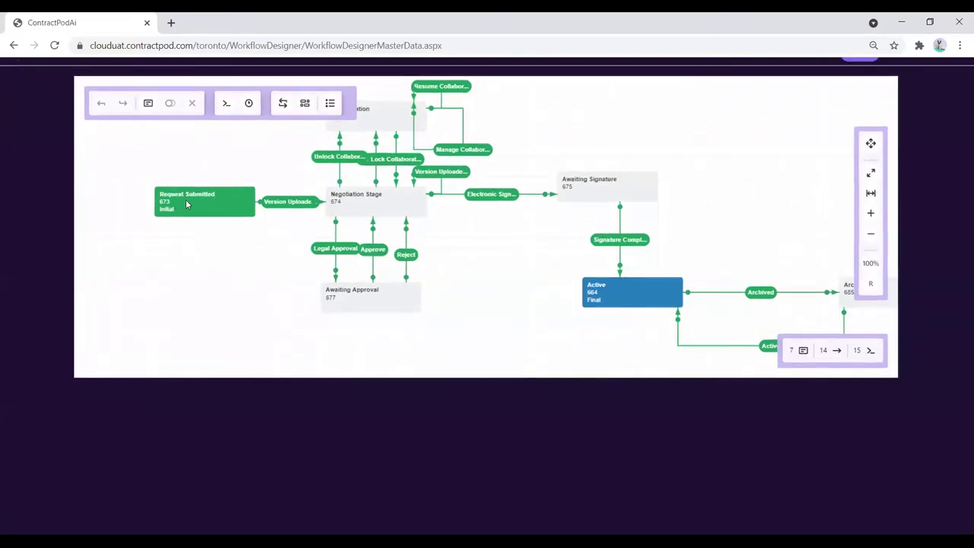
# Examine the triggering commands of the transitions leading from Request Submitted through Negotiation Stage, Awaiting Signature and Active to the archived stage.
pyautogui.moveTo(282, 206)
pyautogui.moveTo(514, 199)
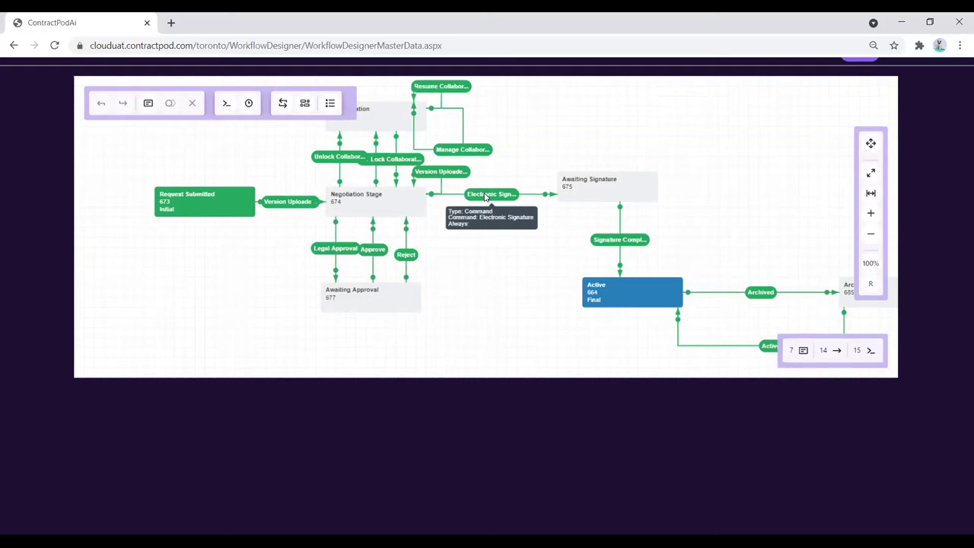
pyautogui.moveTo(617, 242)
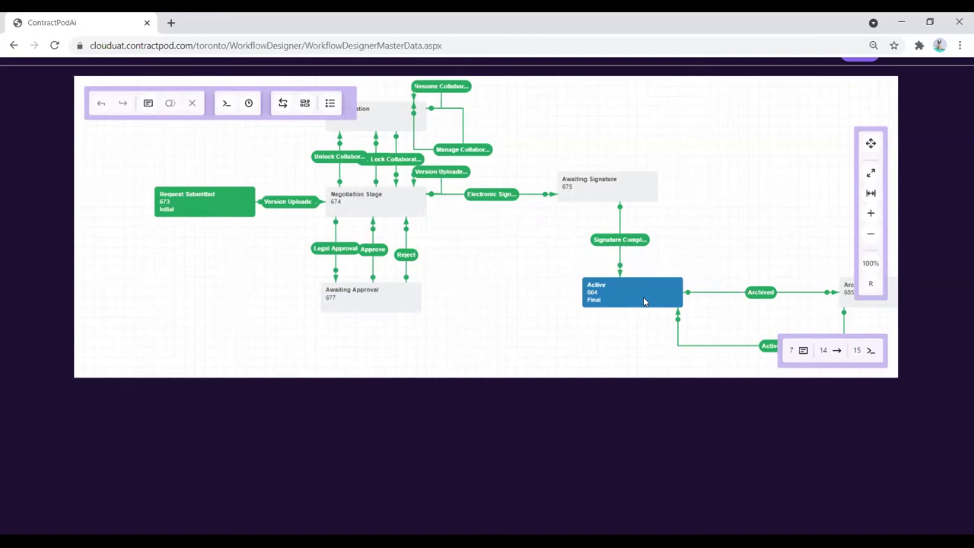
pyautogui.moveTo(752, 298)
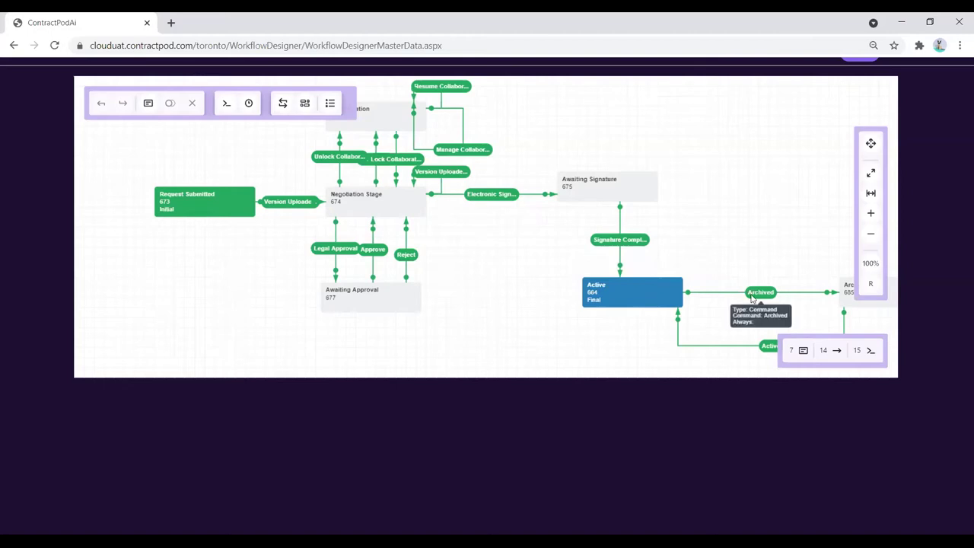